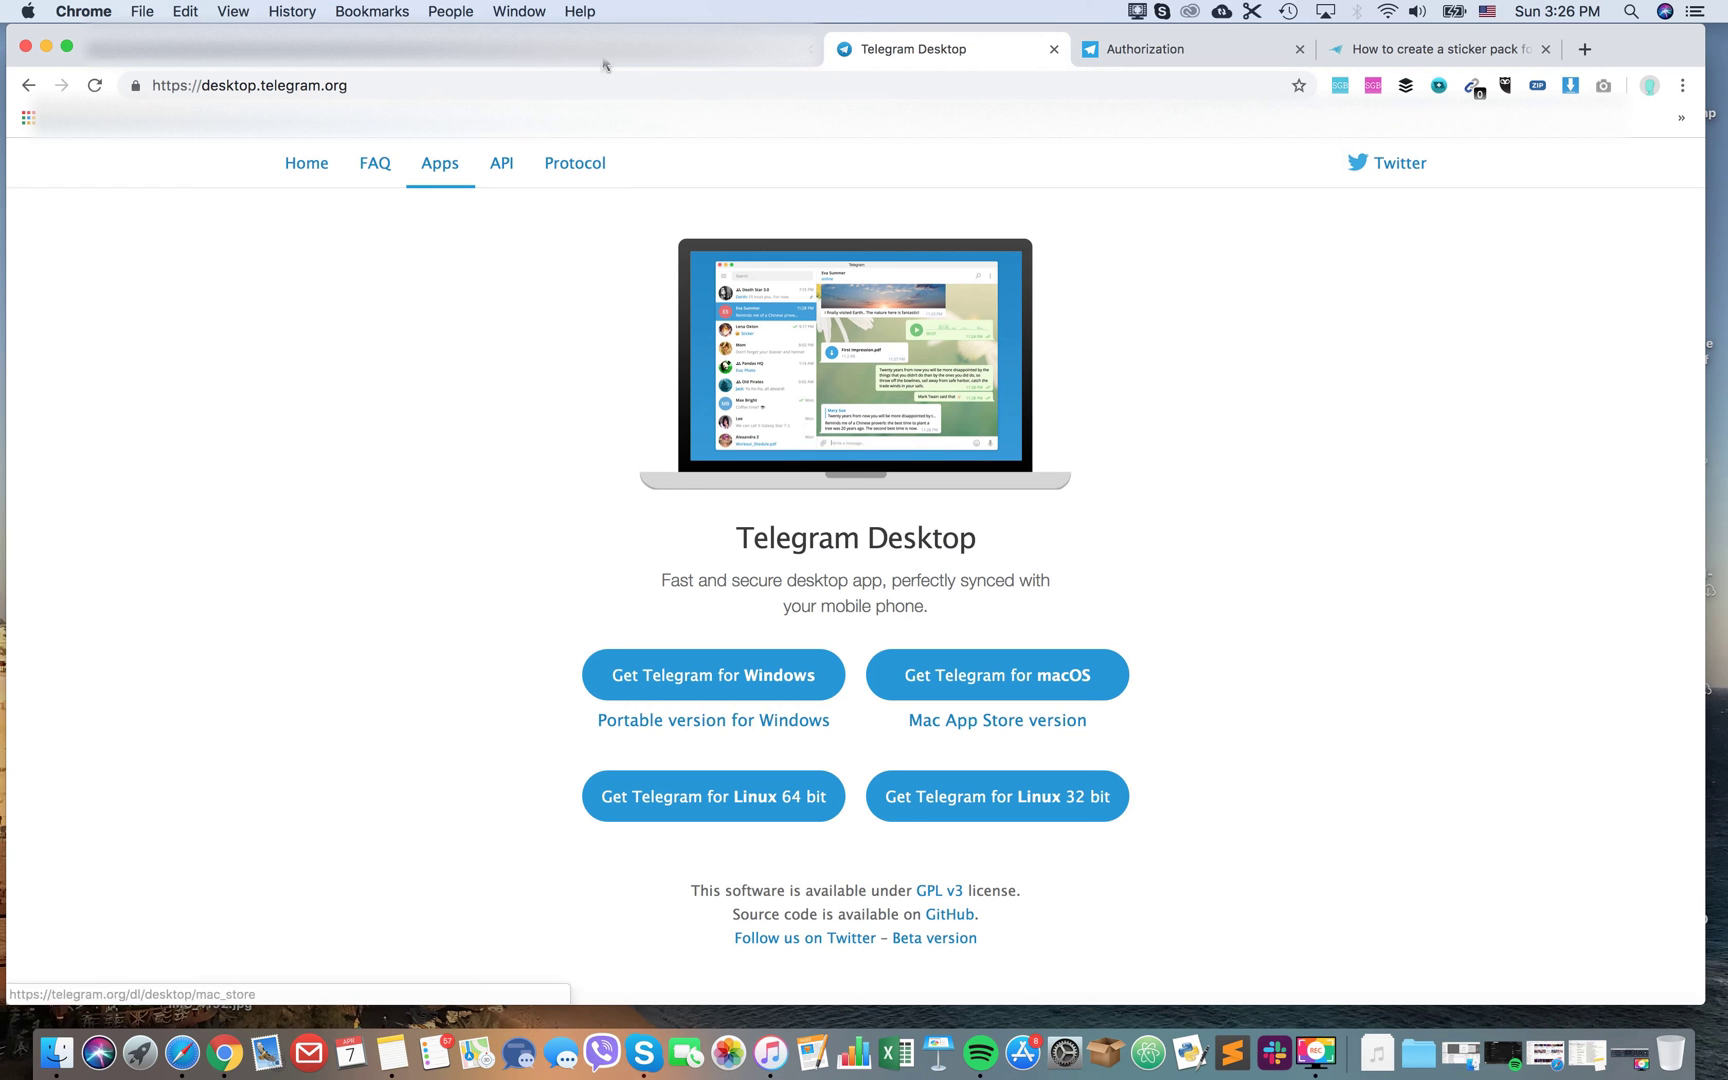
# - Download tsetup.1.6.3.dmg for macOS from desktop.telegram.org and open the disk image
pyautogui.click(257, 85)
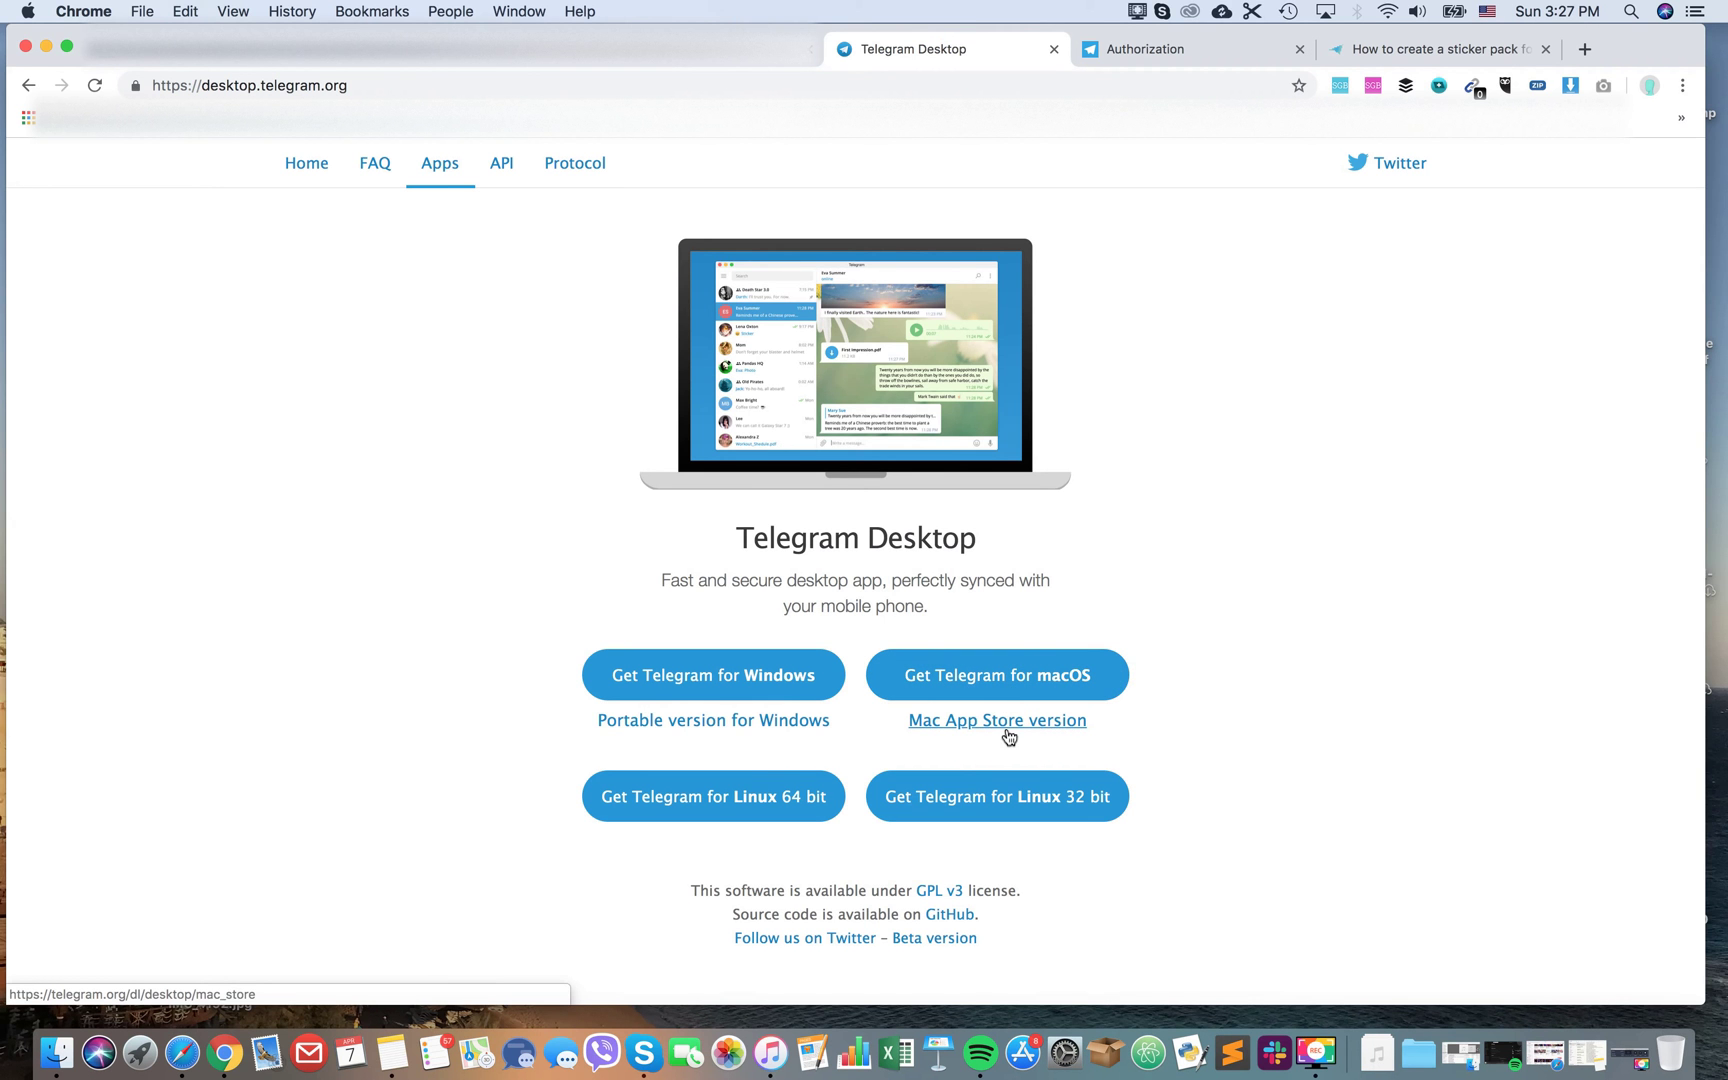
pyautogui.click(1012, 682)
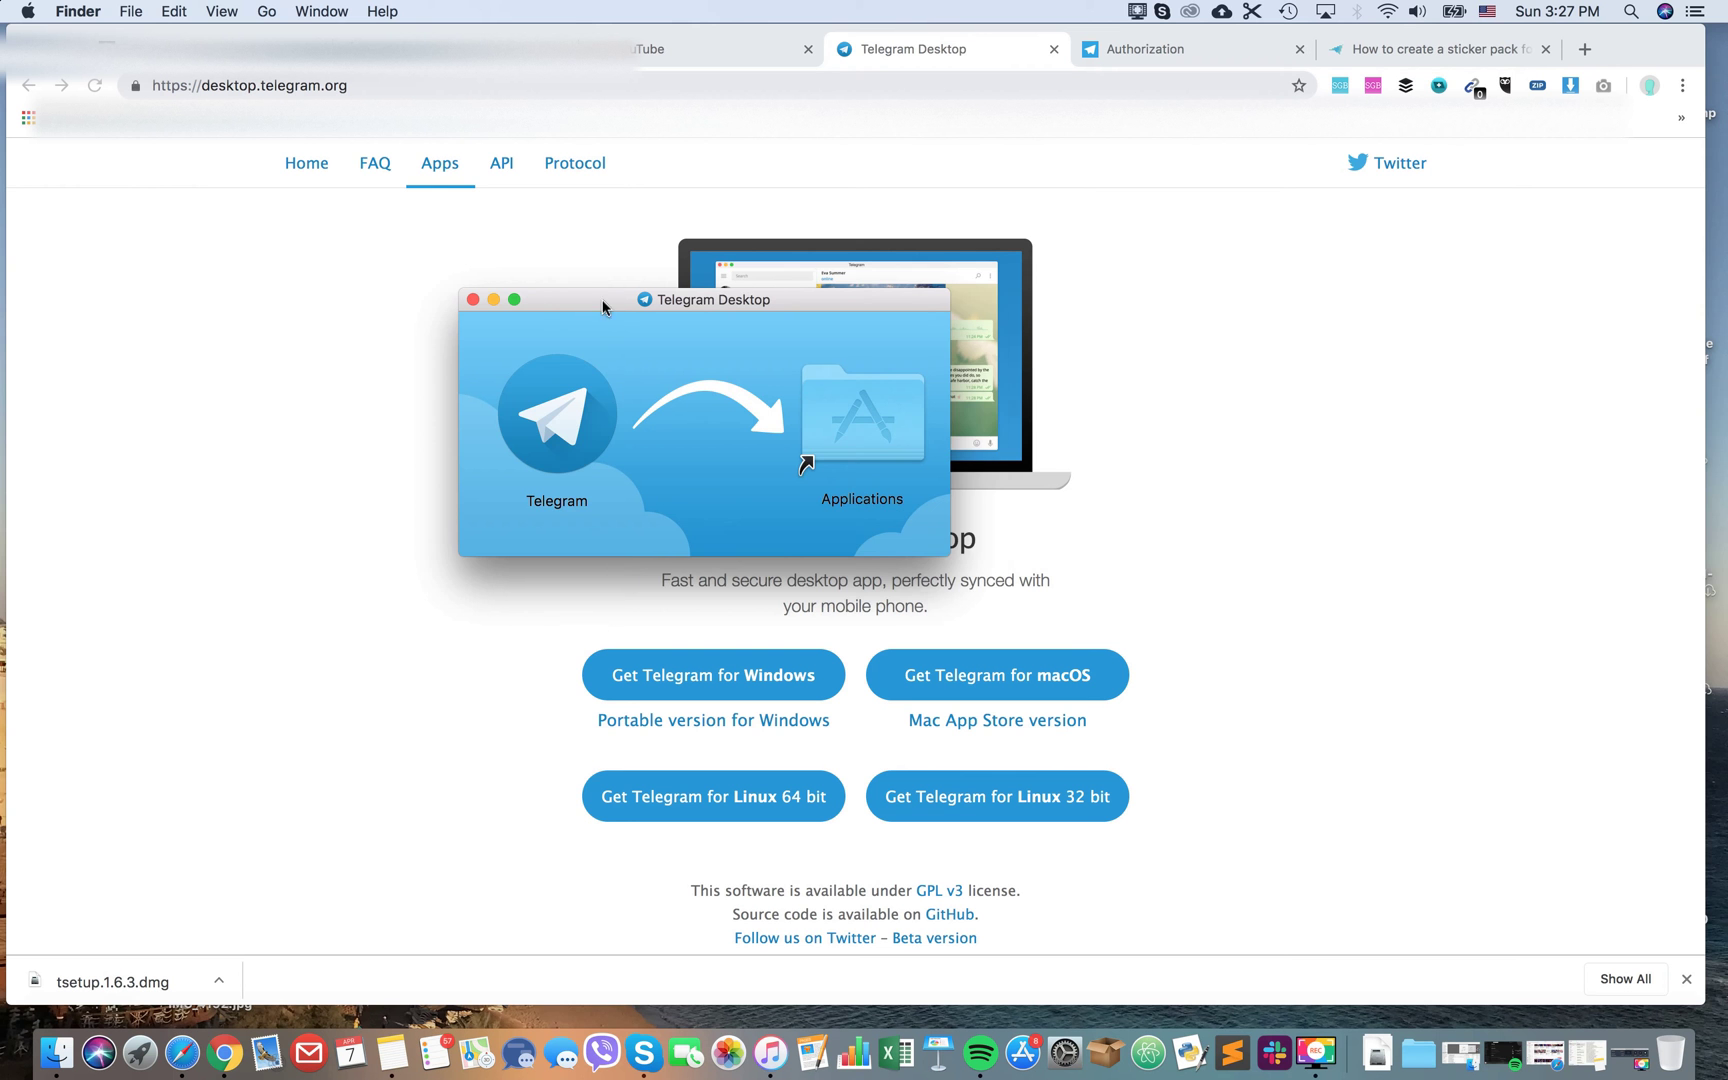
# - Copy Telegram into Applications, replacing the older copy, and launch the new version
pyautogui.moveTo(604, 306); pyautogui.dragTo(641, 313)
pyautogui.click(622, 419)
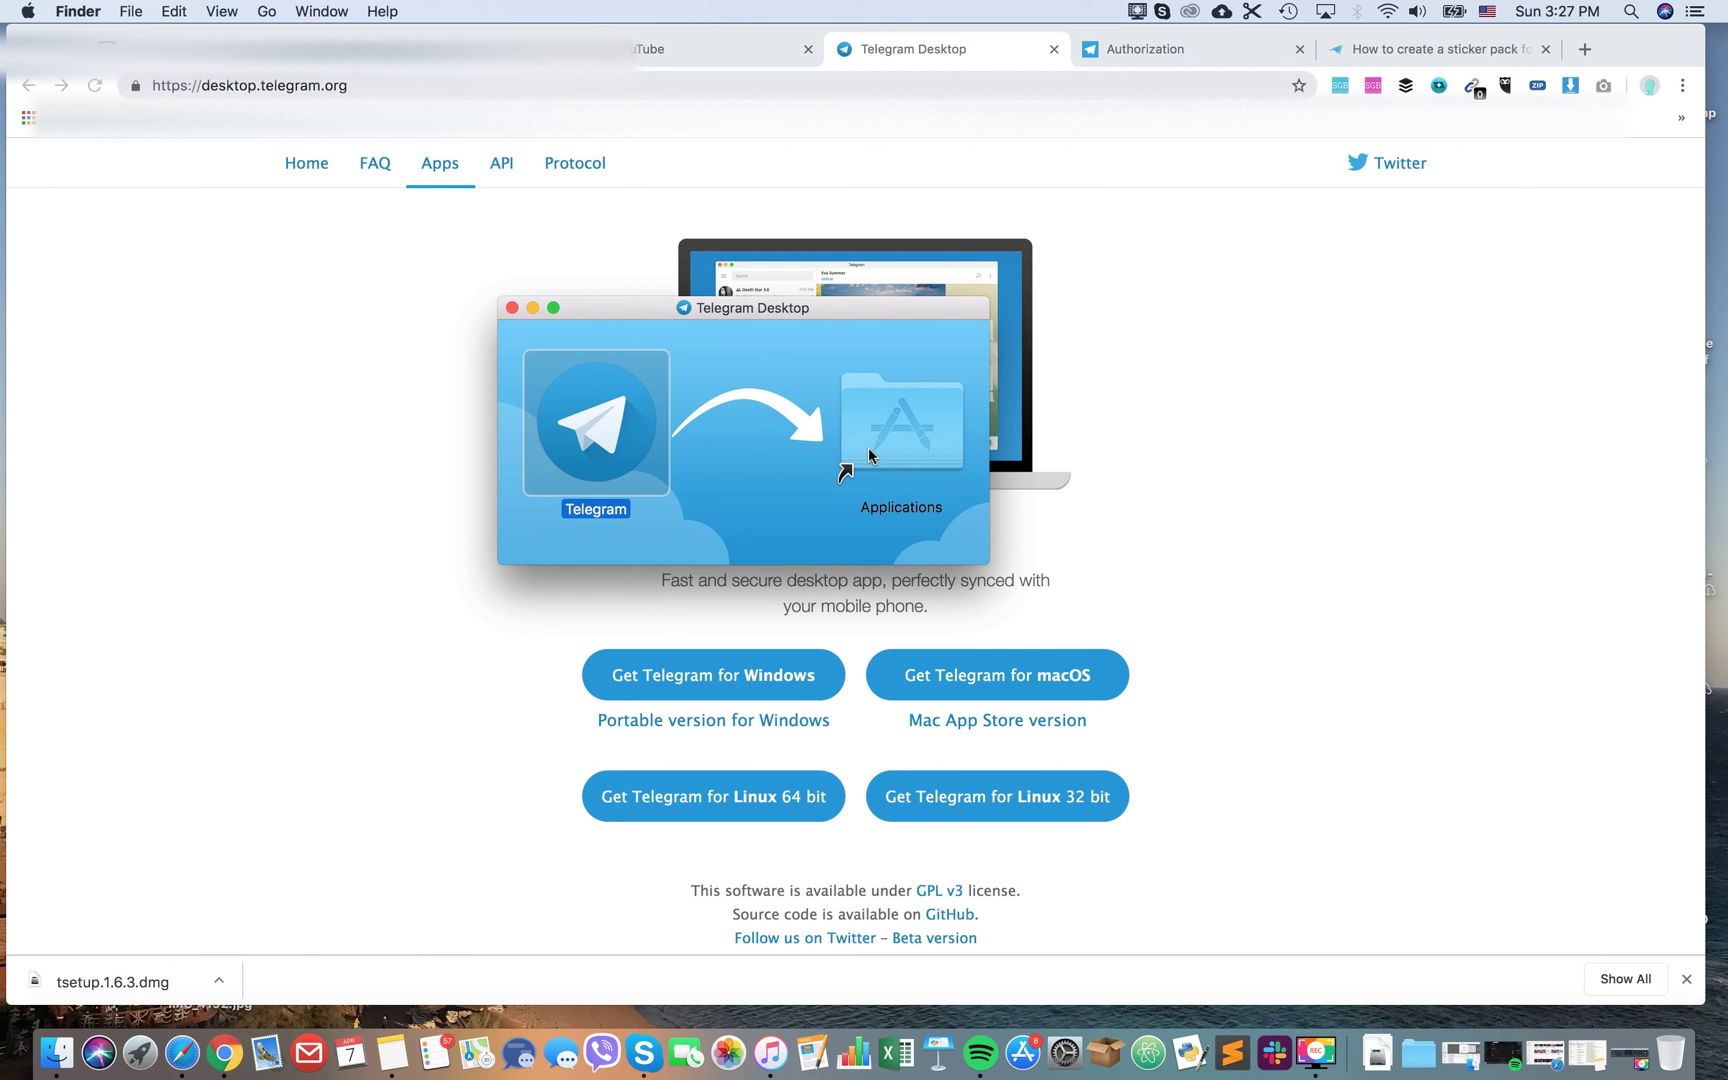
pyautogui.moveTo(595, 423); pyautogui.dragTo(901, 446)
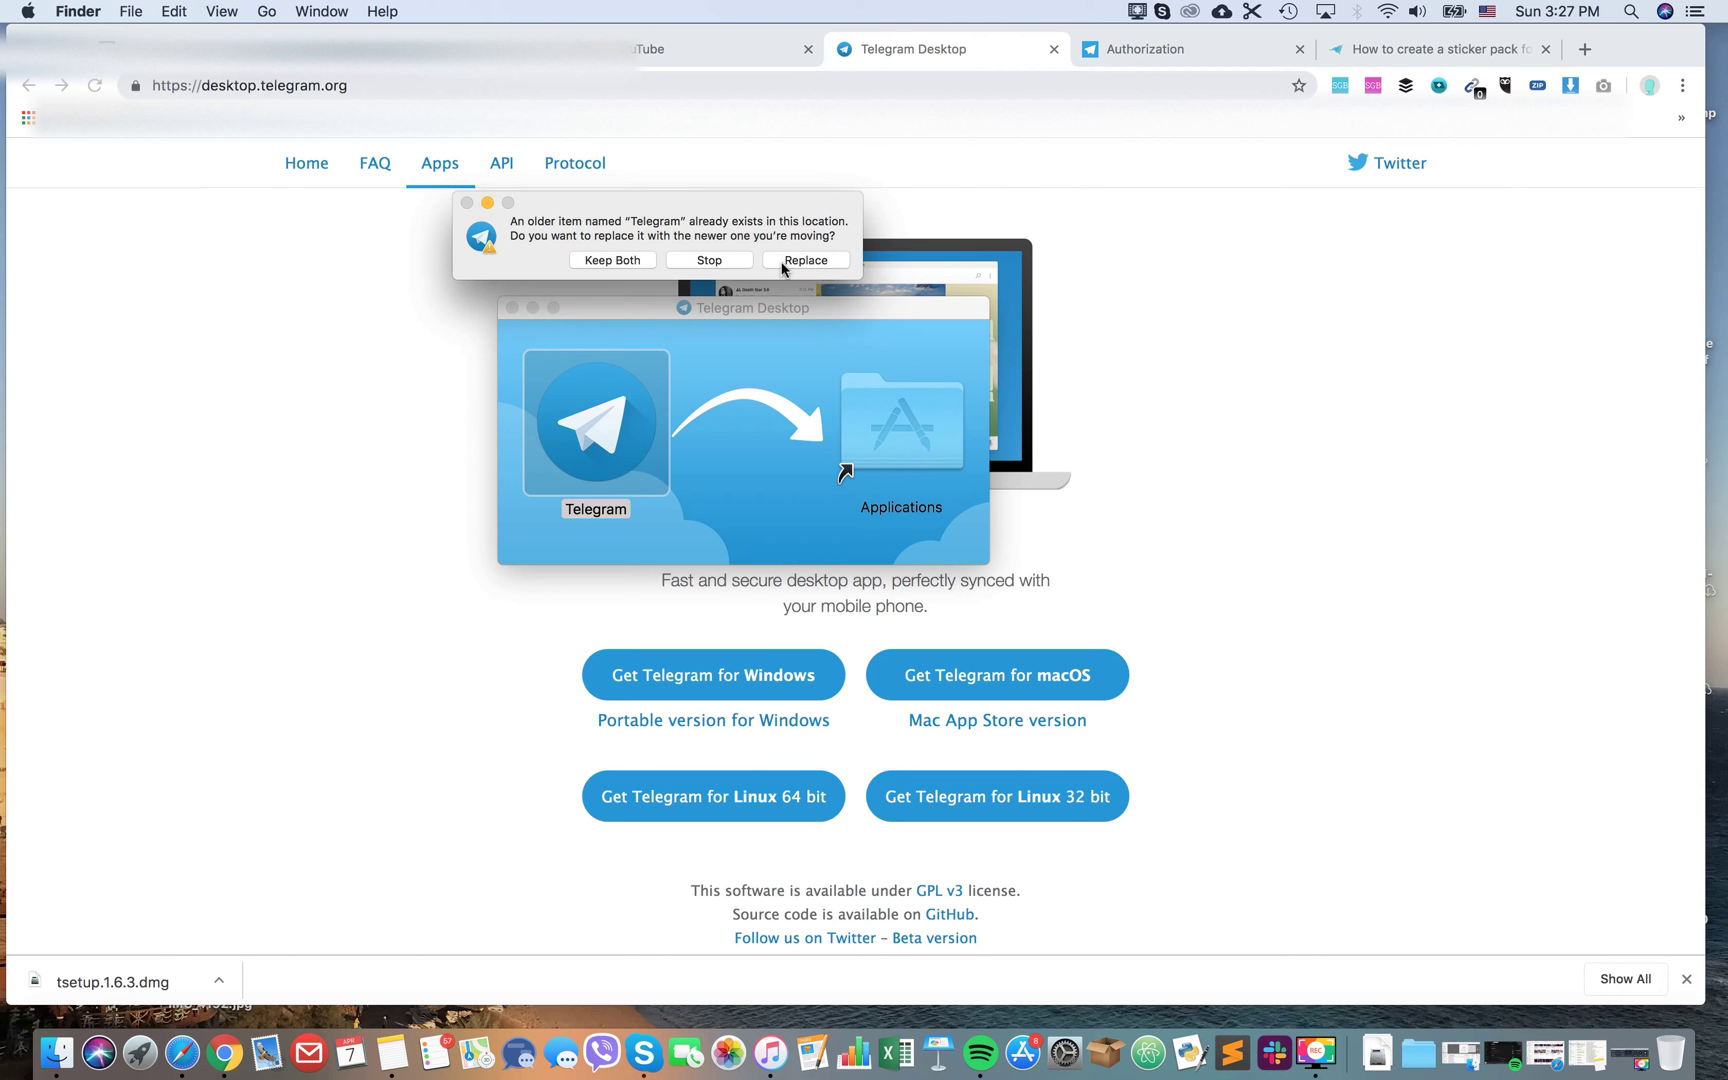
pyautogui.click(804, 260)
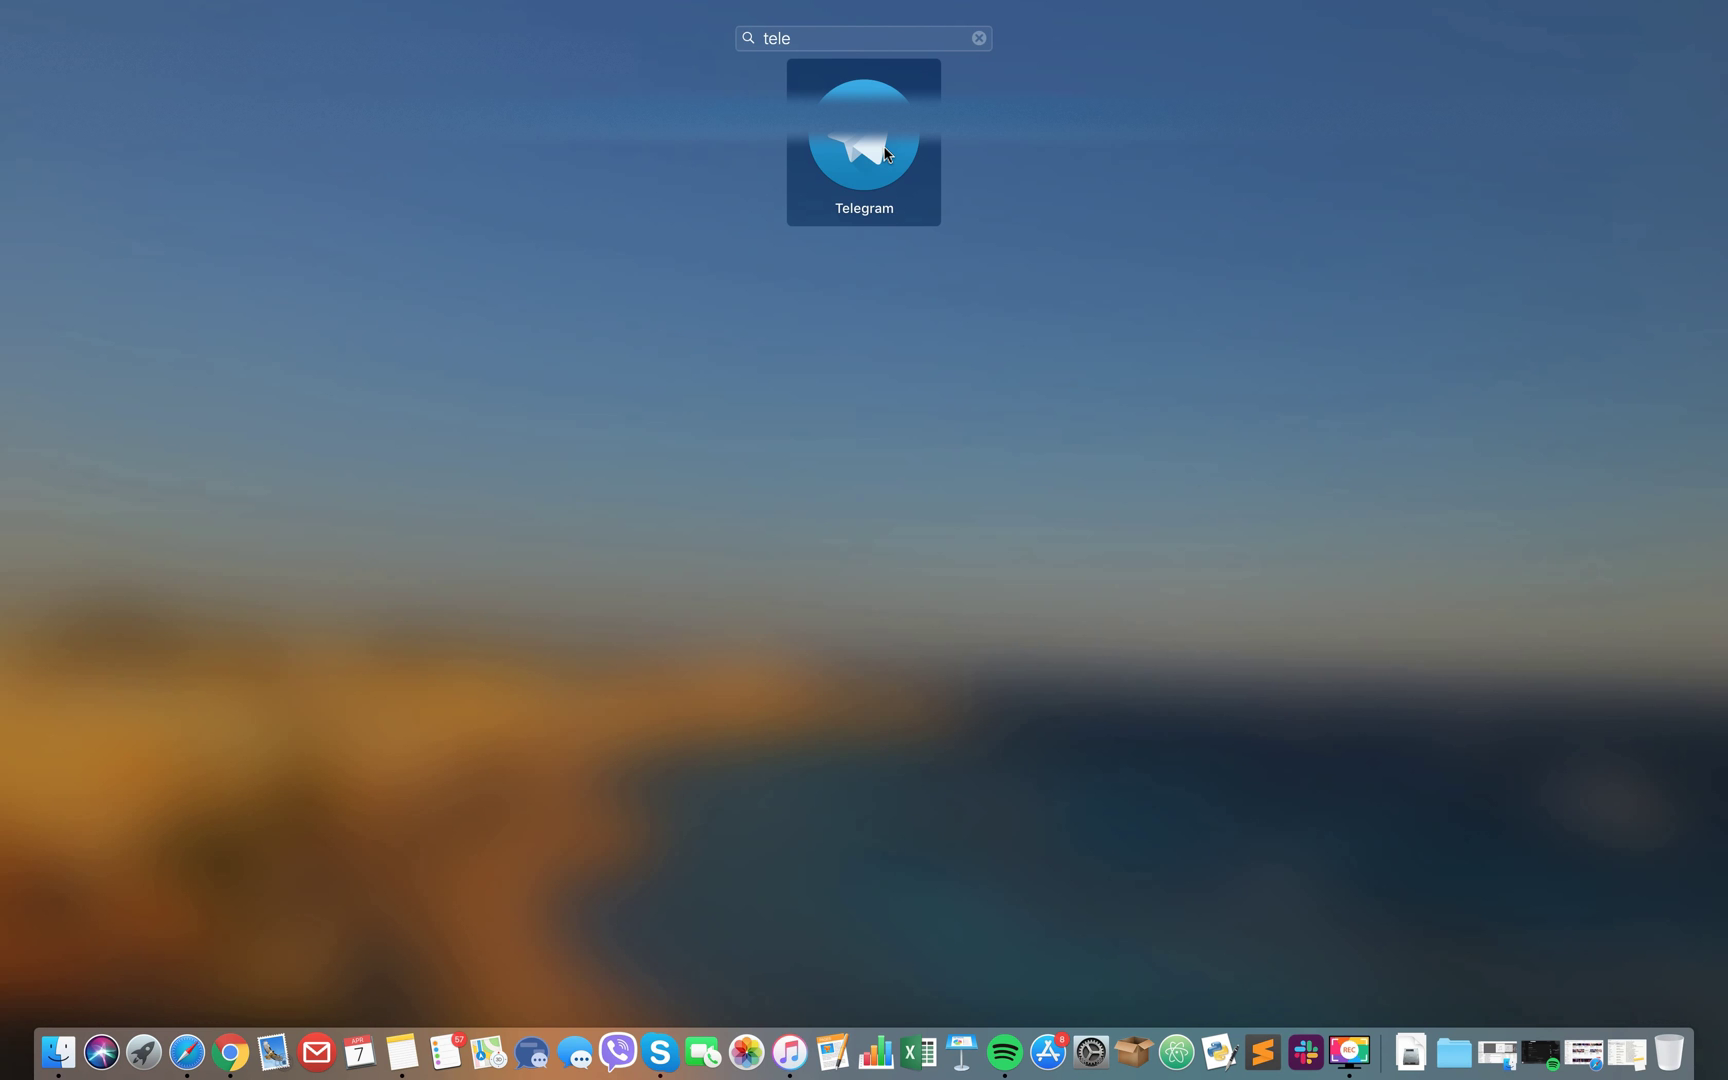
pyautogui.click(886, 152)
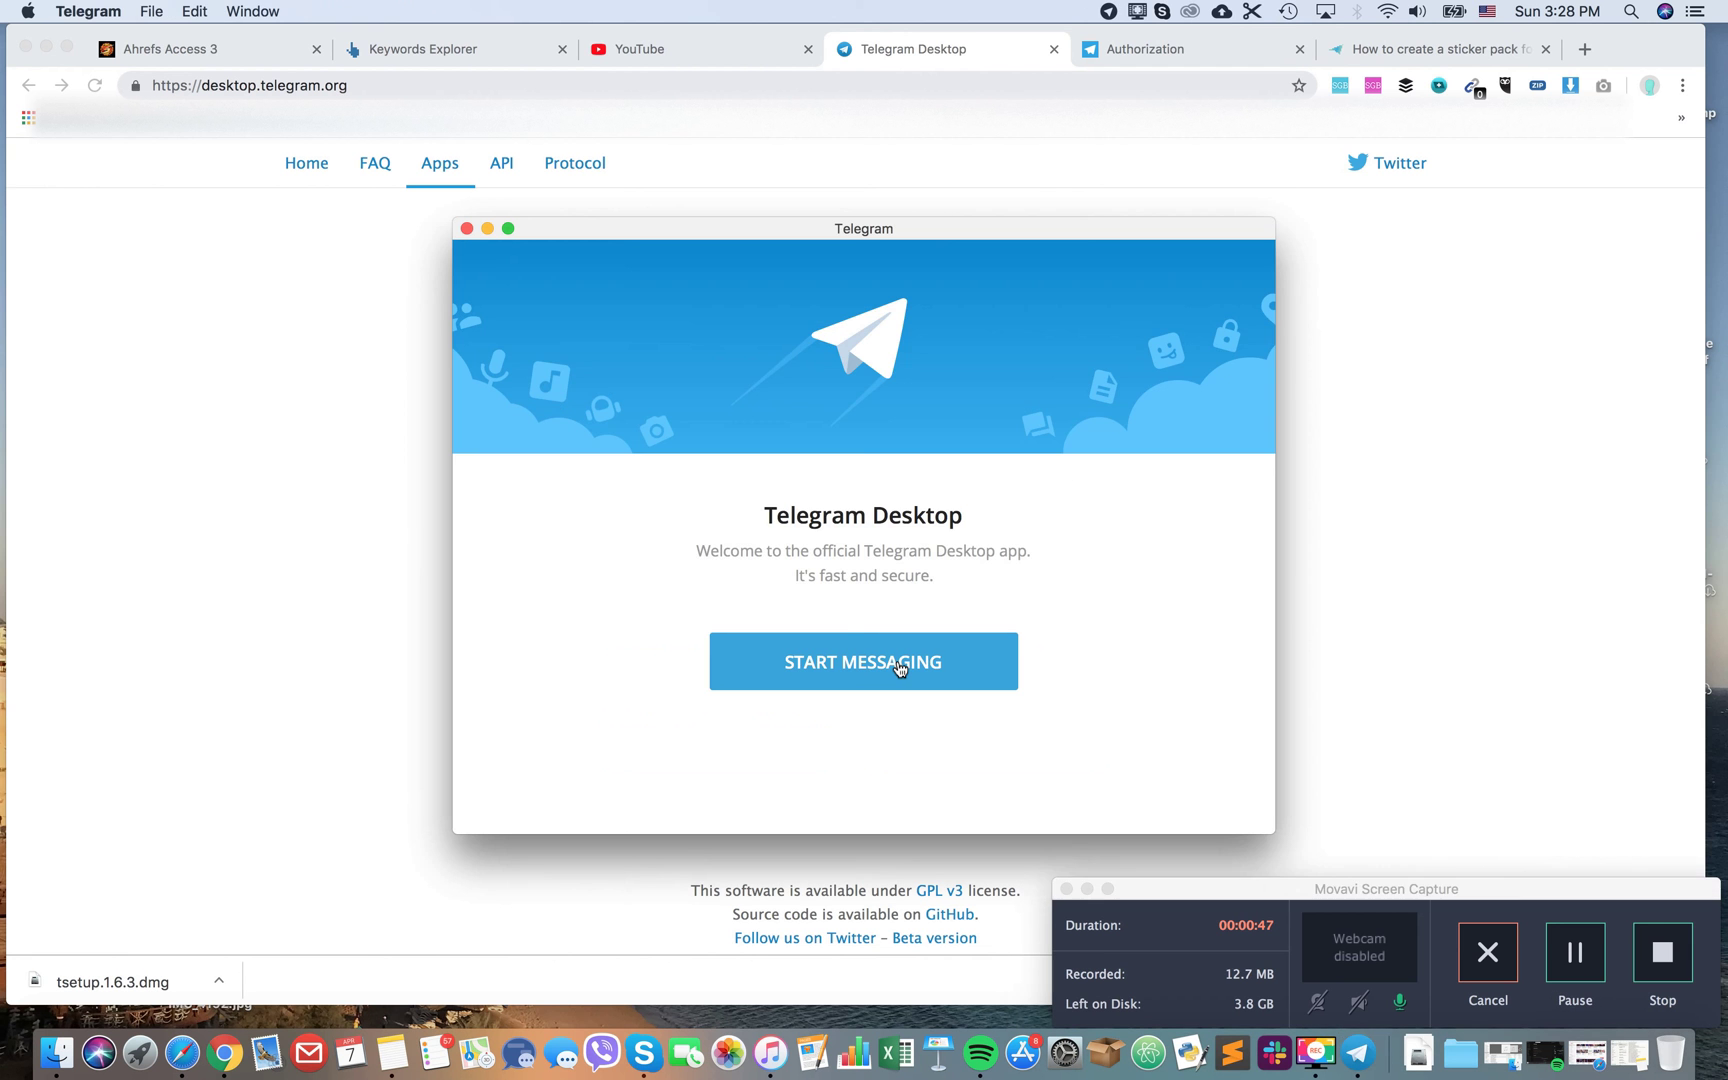
# - Choose START MESSAGING on the Telegram welcome screen to begin signing in
pyautogui.click(886, 671)
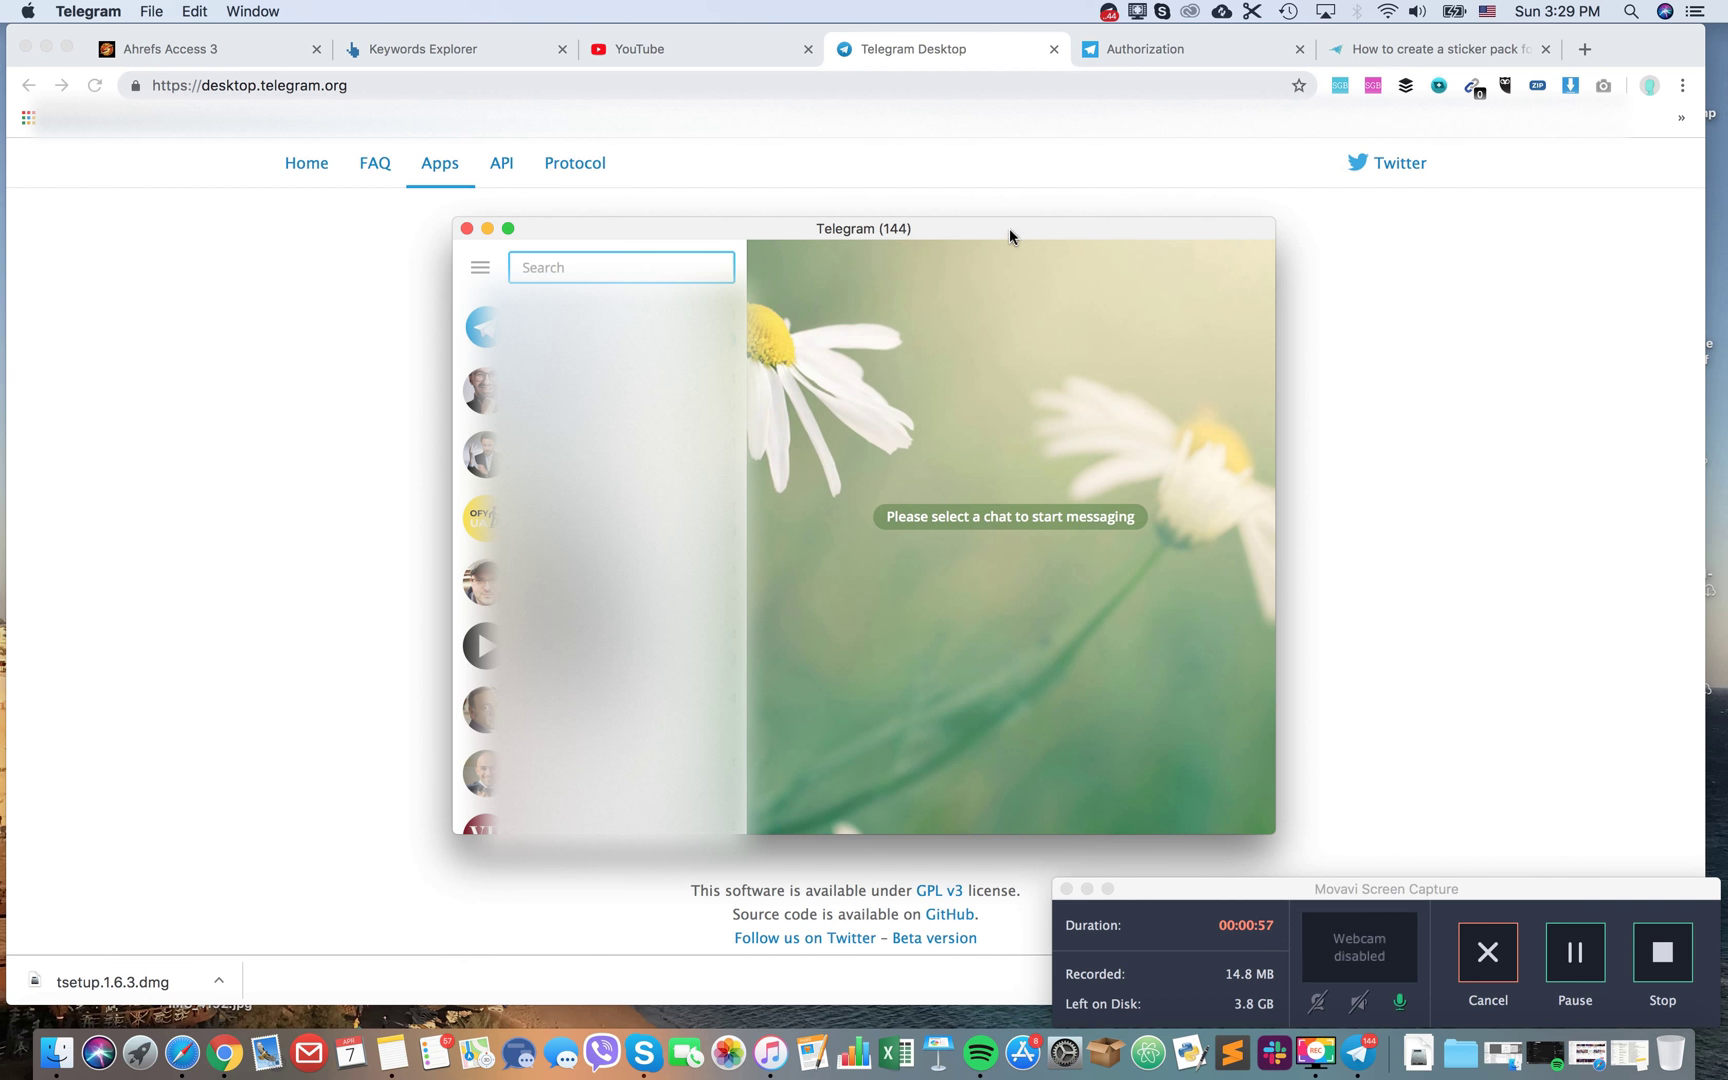
# - Open the ЛЕЩЕНКО ТУТ chat and enlarge the Telegram window from its bottom-right corner
pyautogui.moveTo(1009, 228); pyautogui.dragTo(1000, 231)
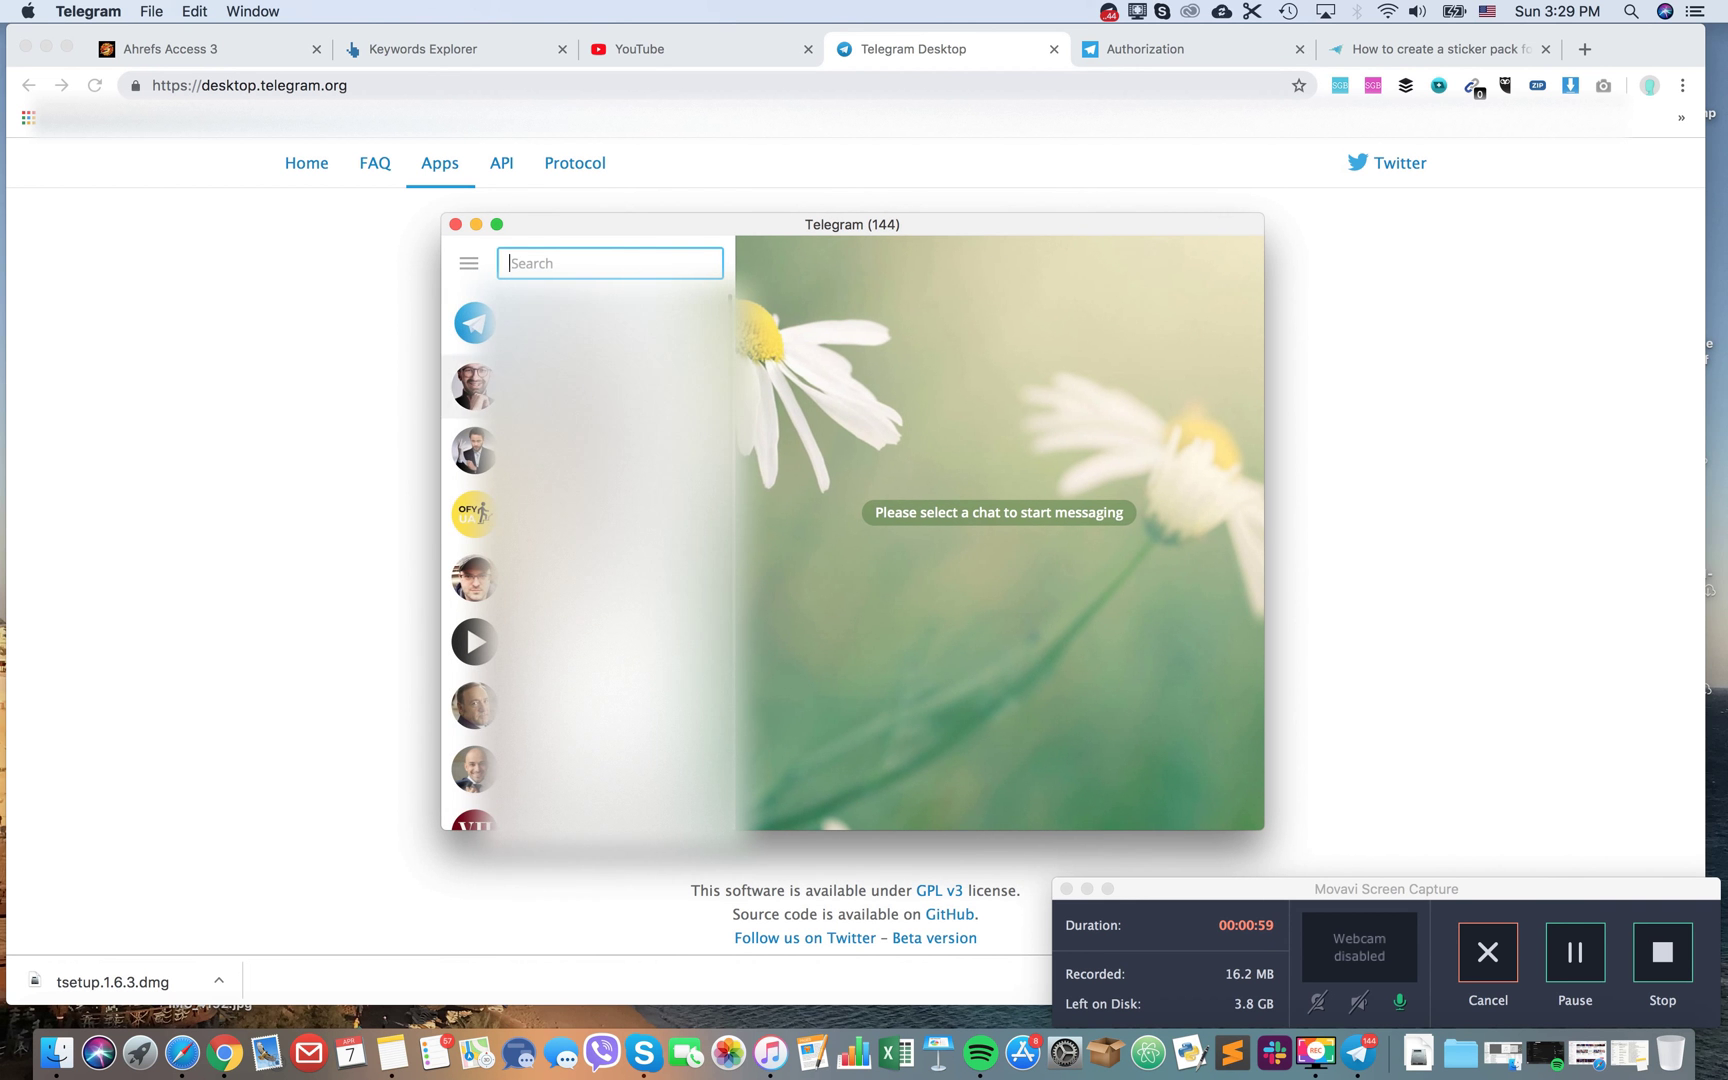
pyautogui.scroll(-4, 540, 540)
pyautogui.scroll(4, 479, 541)
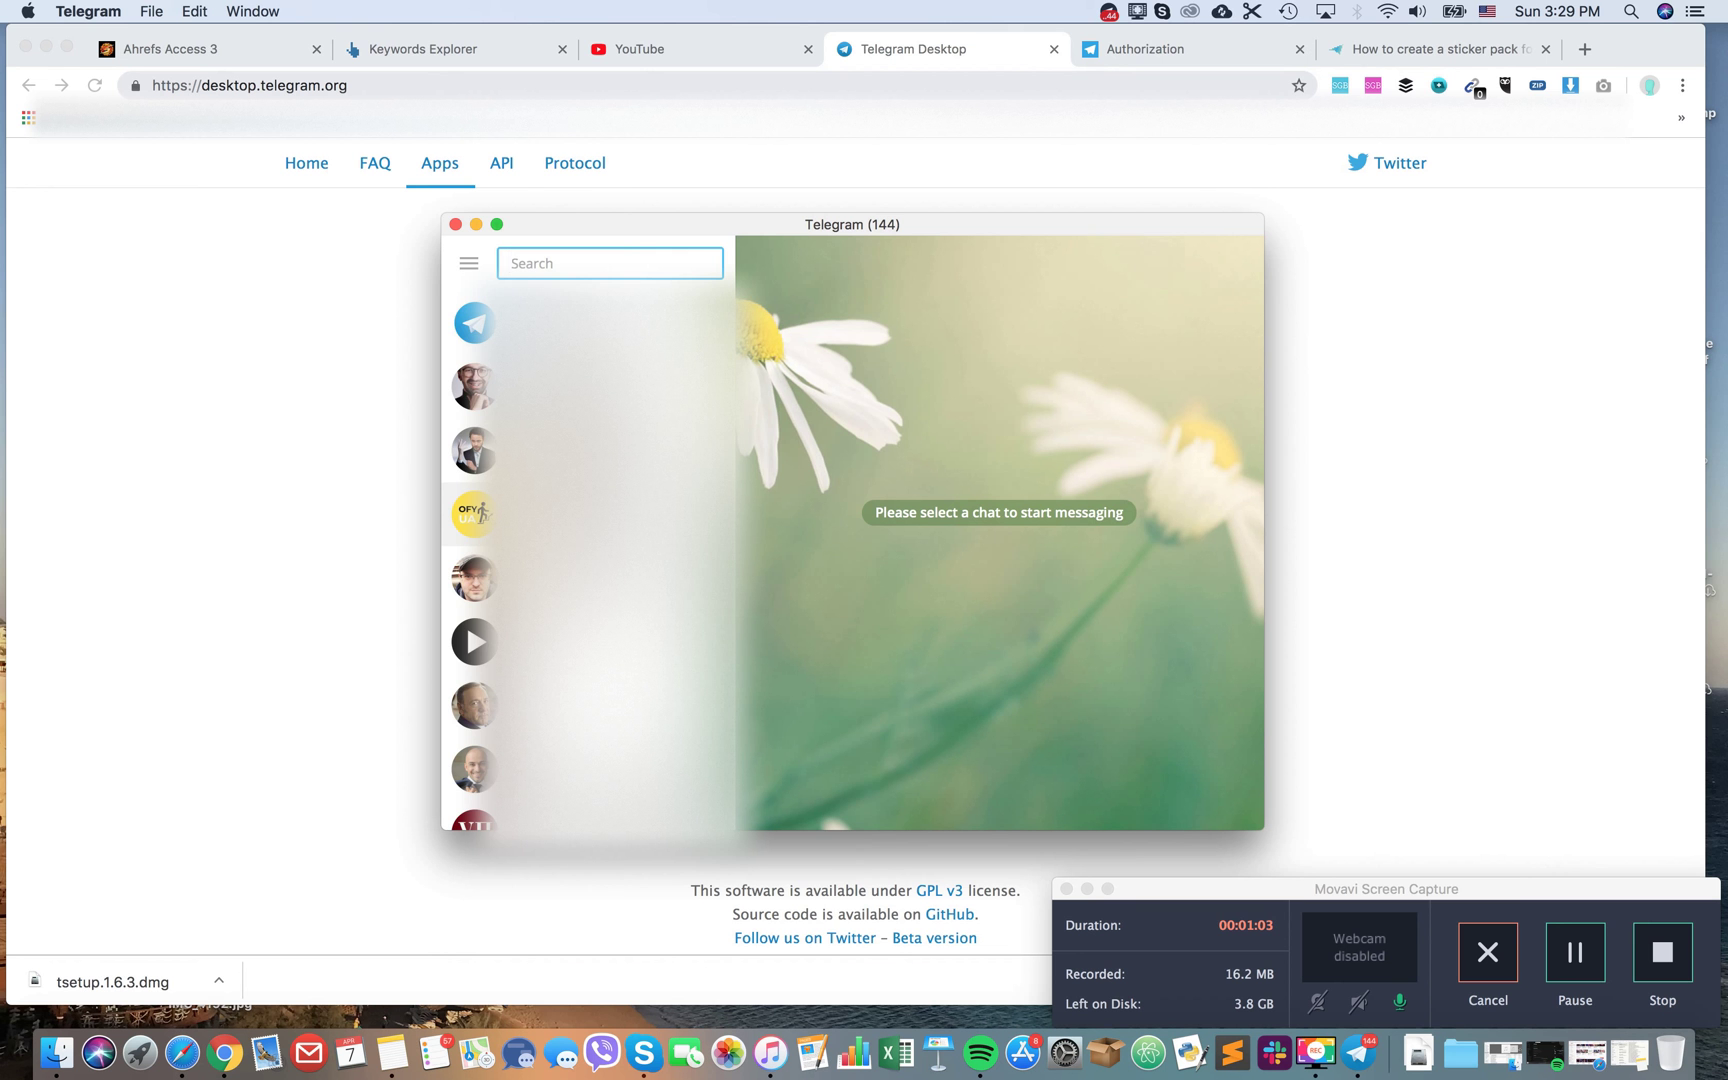
pyautogui.scroll(-3, 541, 540)
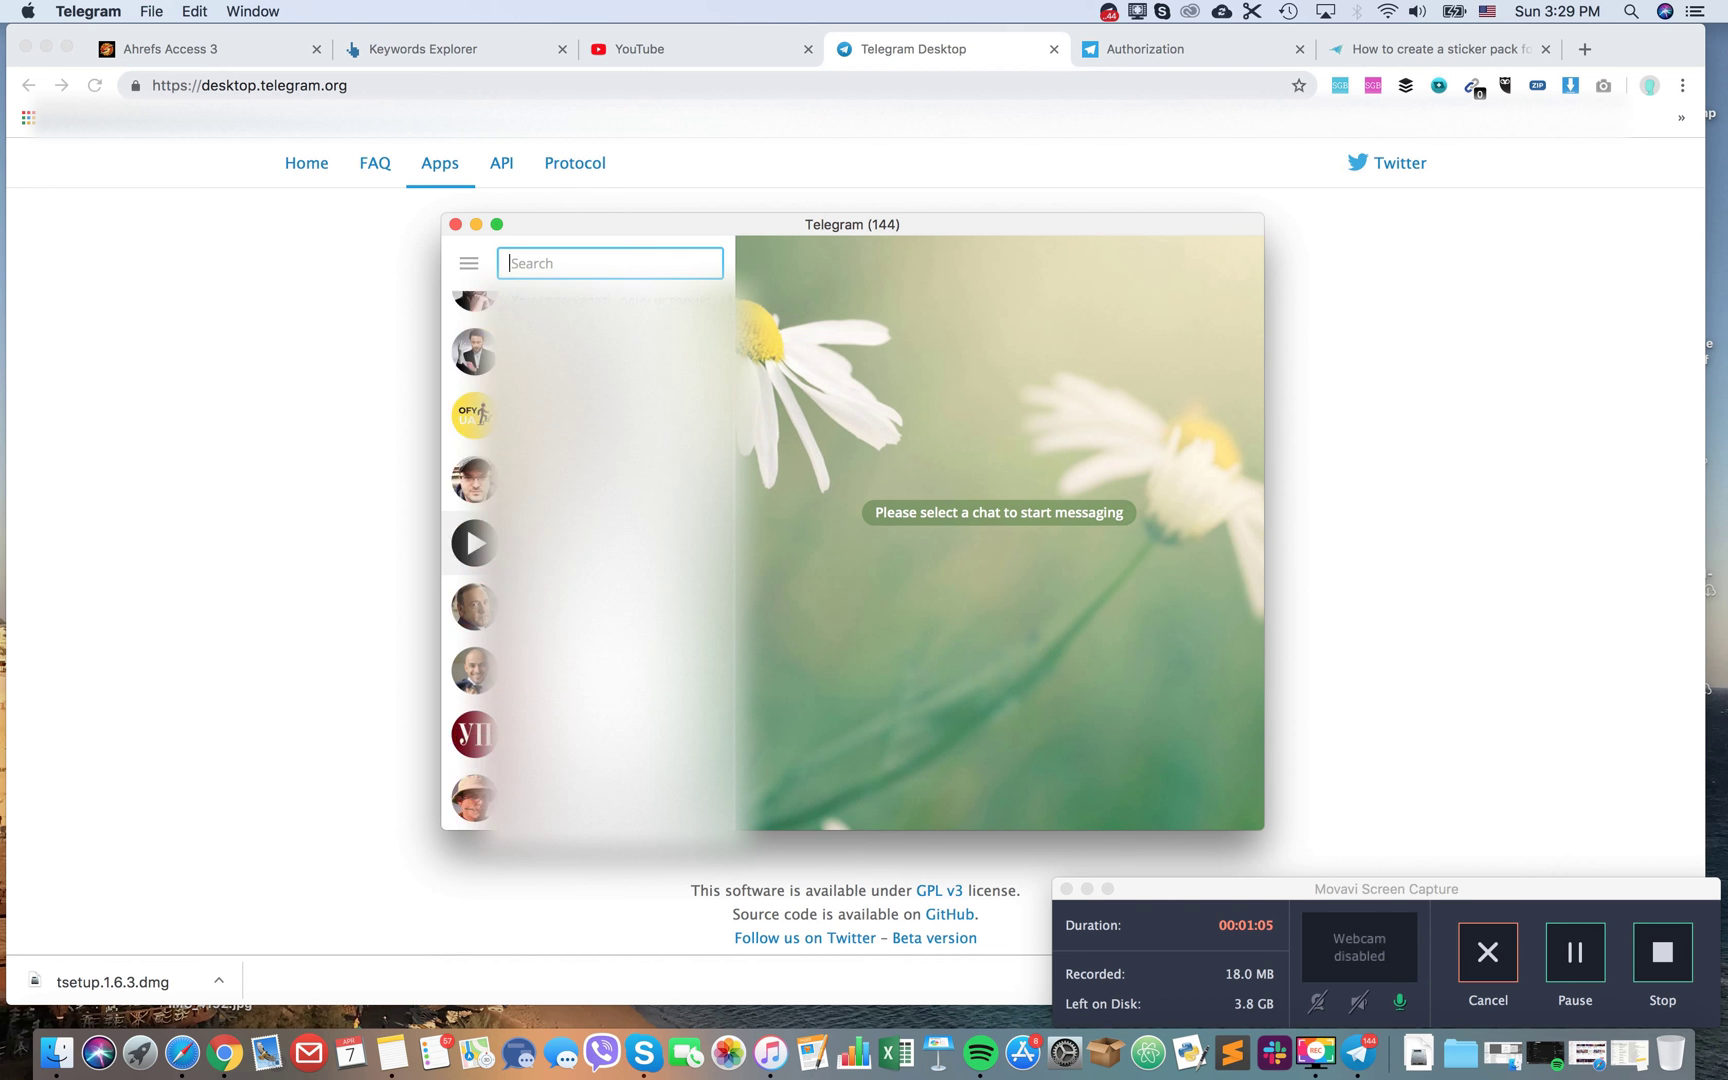
pyautogui.scroll(3, 540, 540)
pyautogui.click(472, 386)
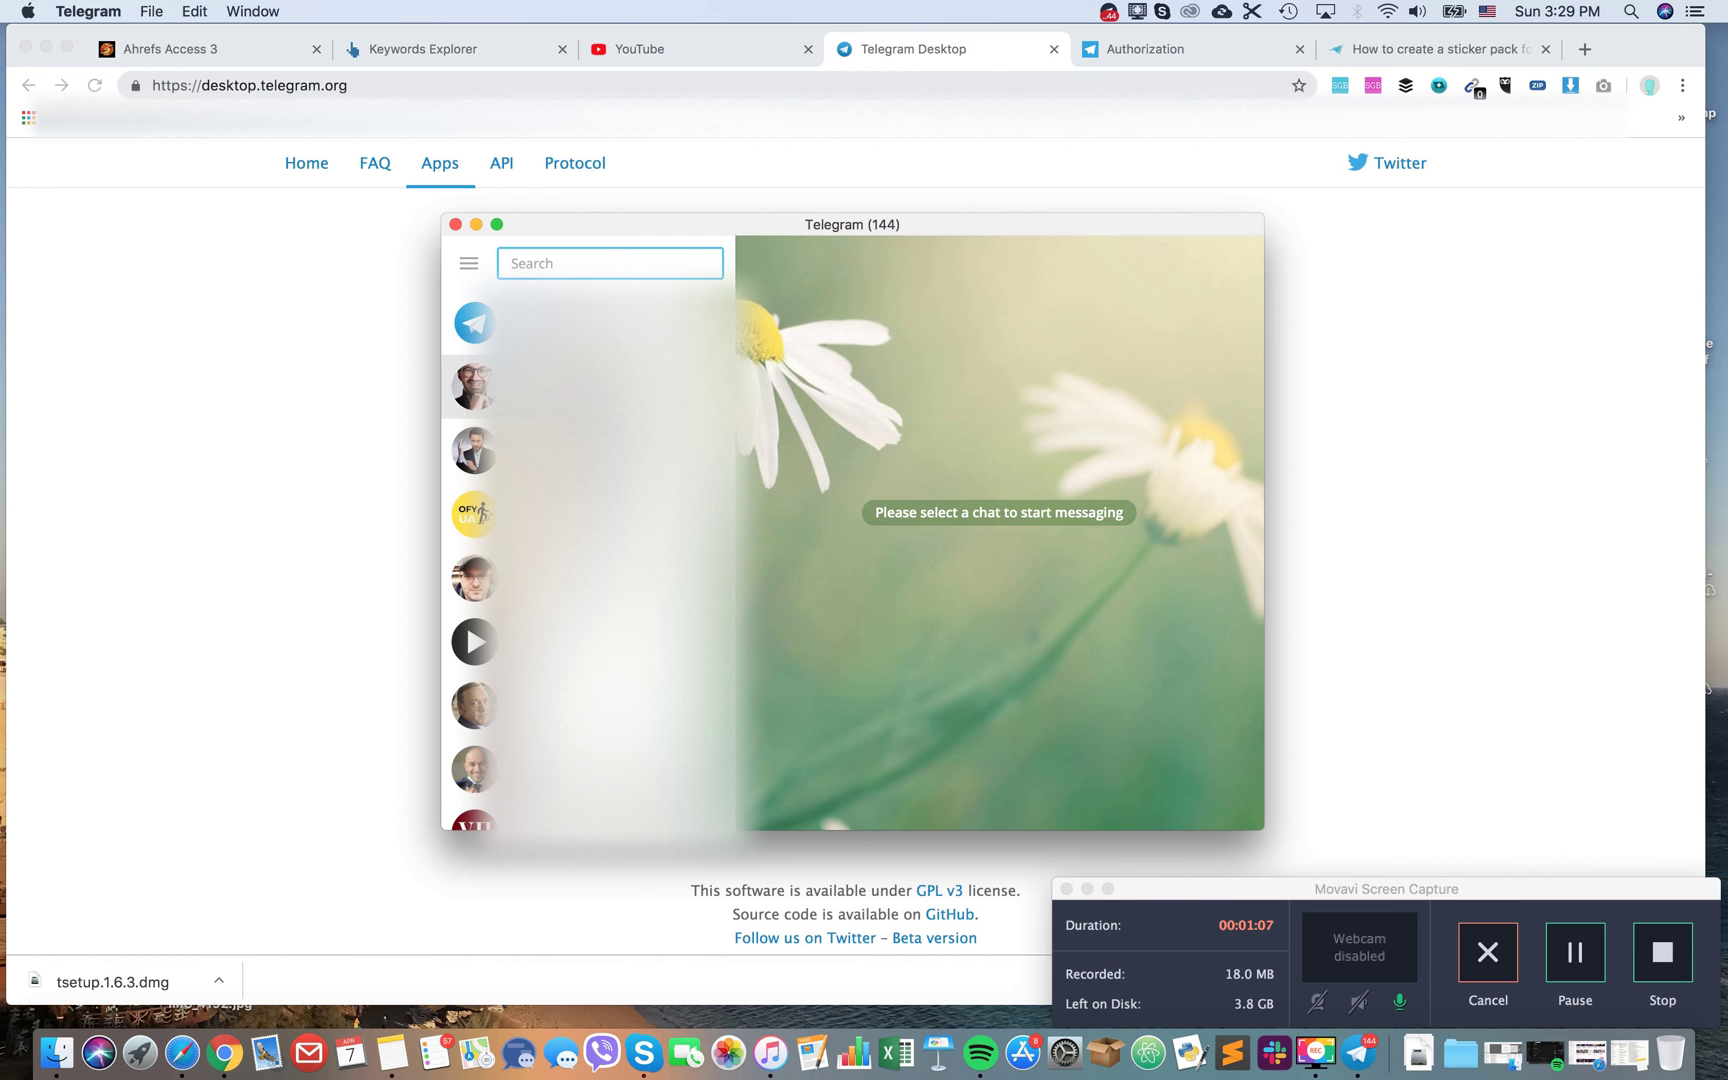
pyautogui.scroll(10, 972, 540)
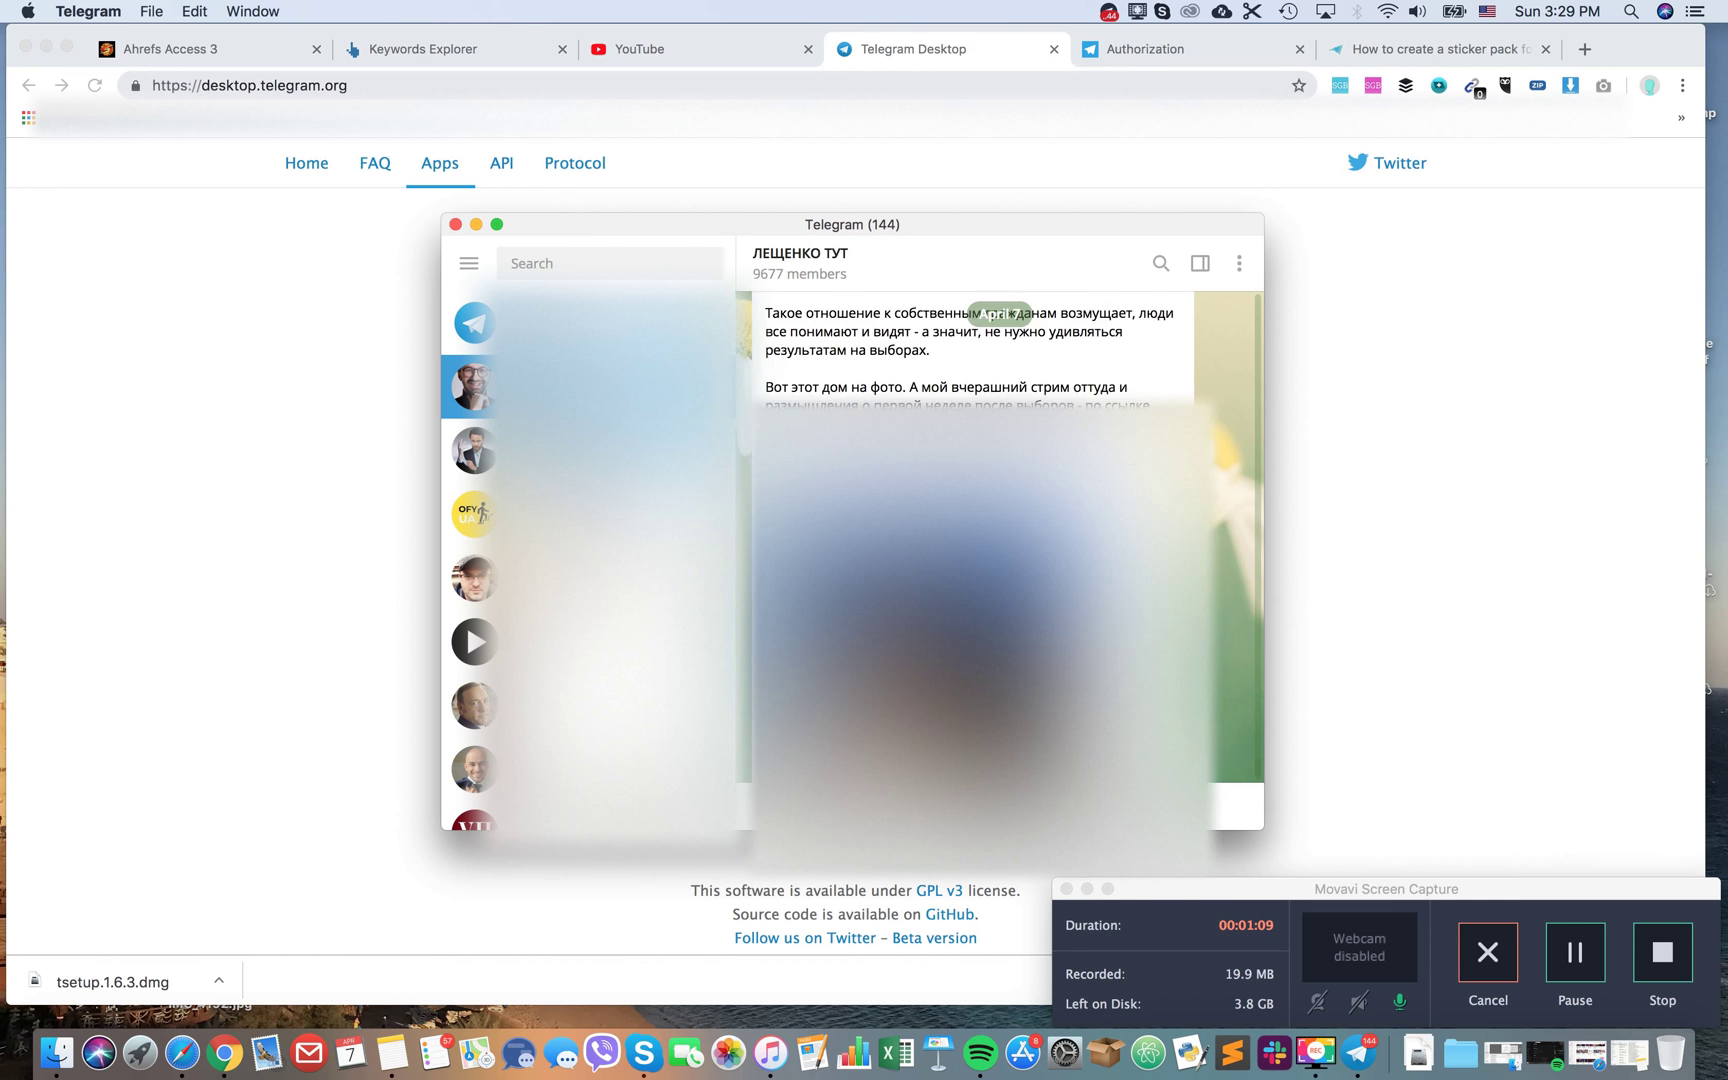
pyautogui.scroll(5, 972, 540)
pyautogui.scroll(5, 973, 540)
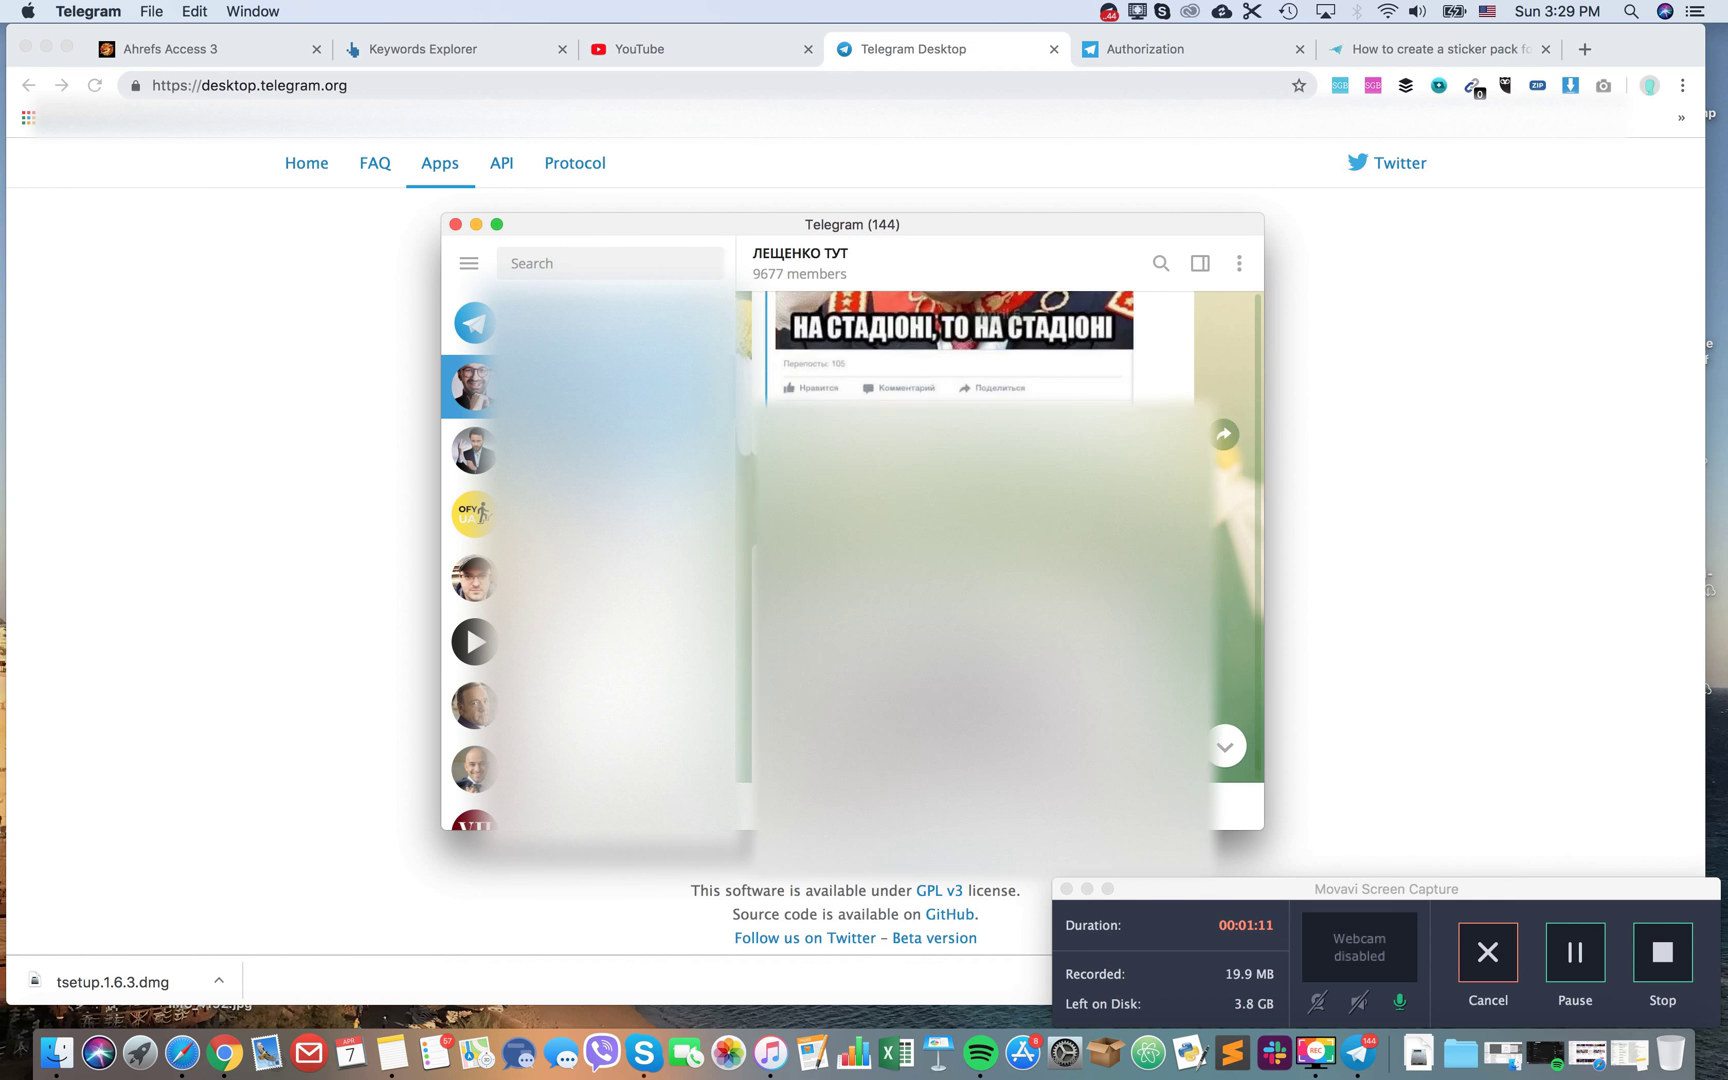
pyautogui.scroll(5, 972, 541)
pyautogui.scroll(3, 972, 540)
pyautogui.scroll(-5, 972, 540)
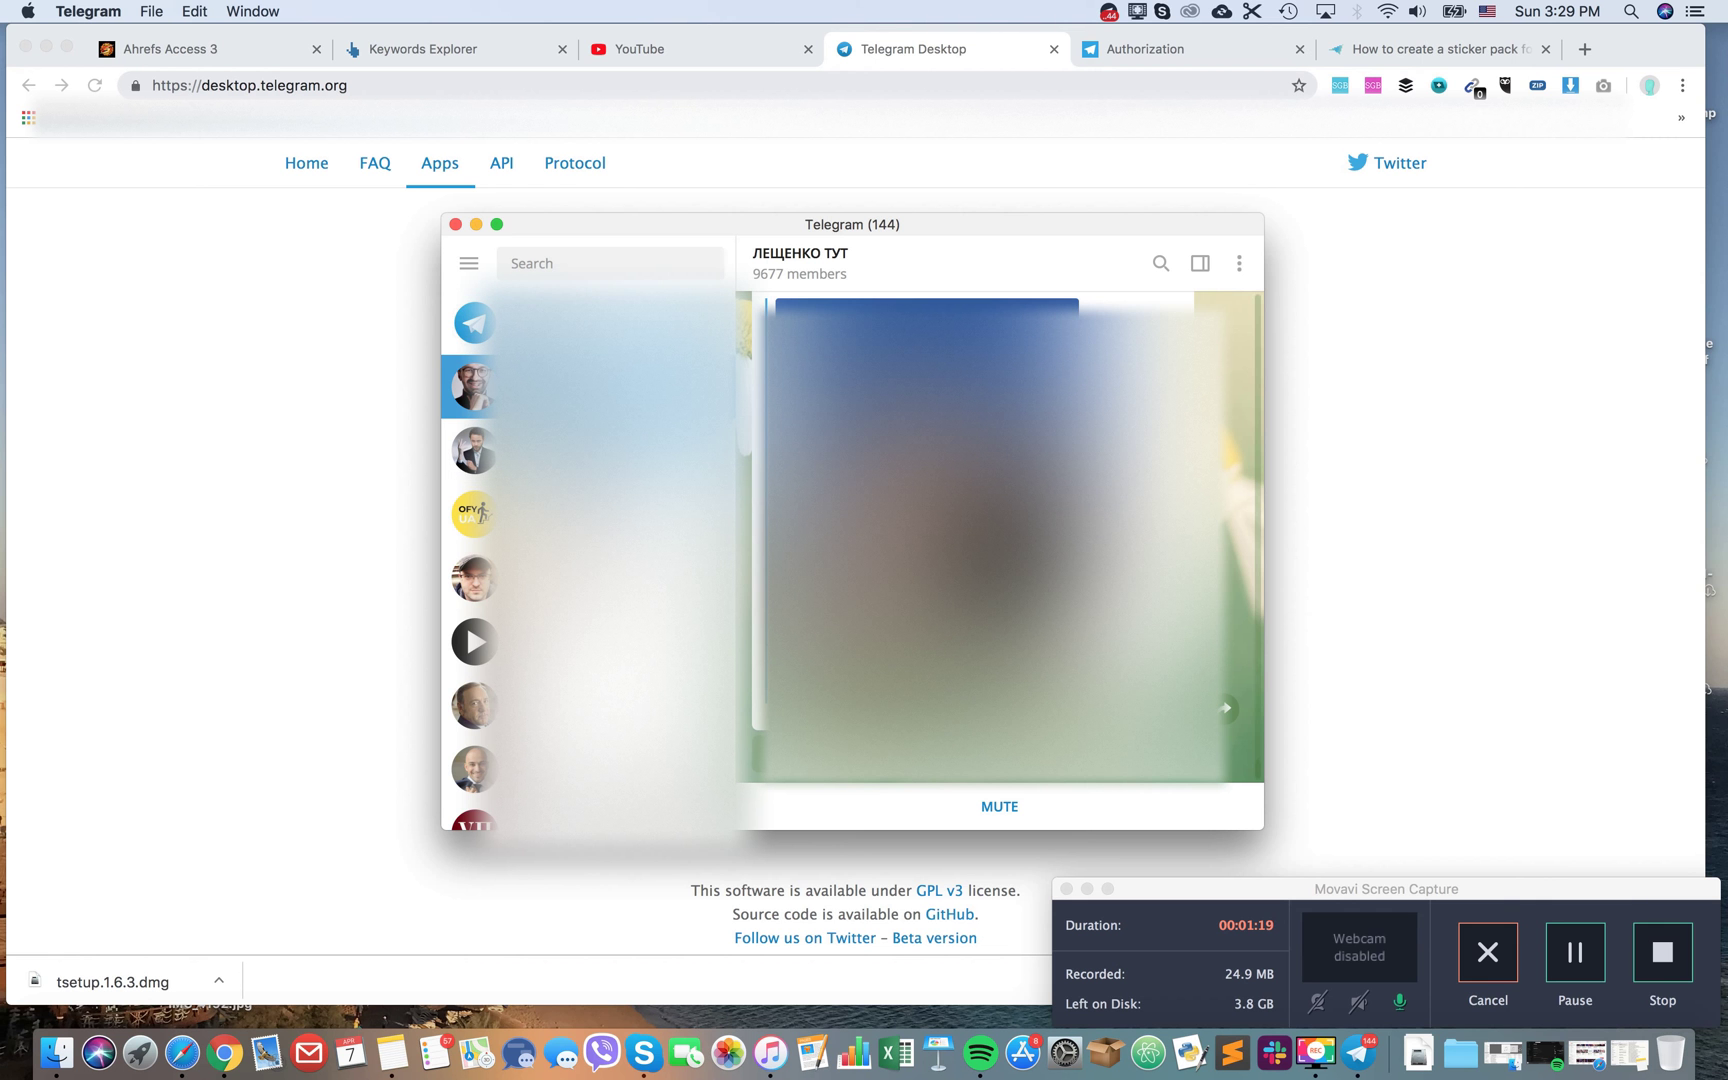
pyautogui.moveTo(1257, 827); pyautogui.dragTo(1286, 844)
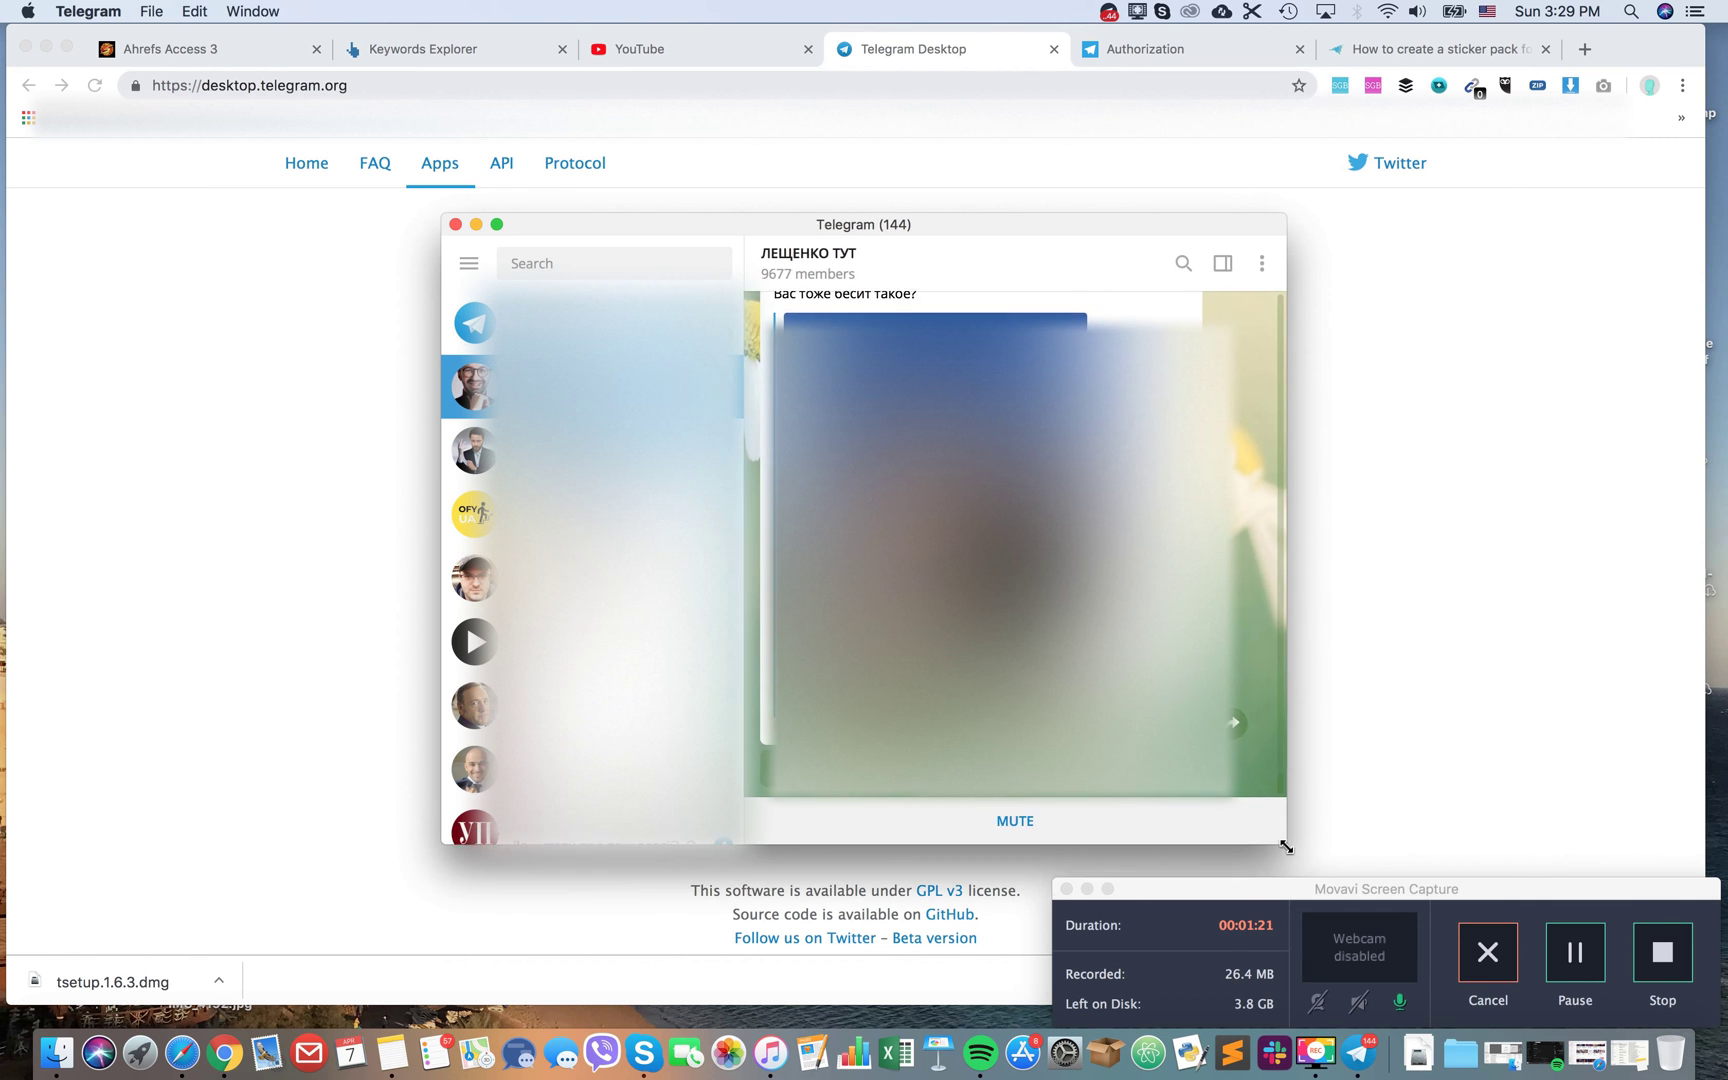